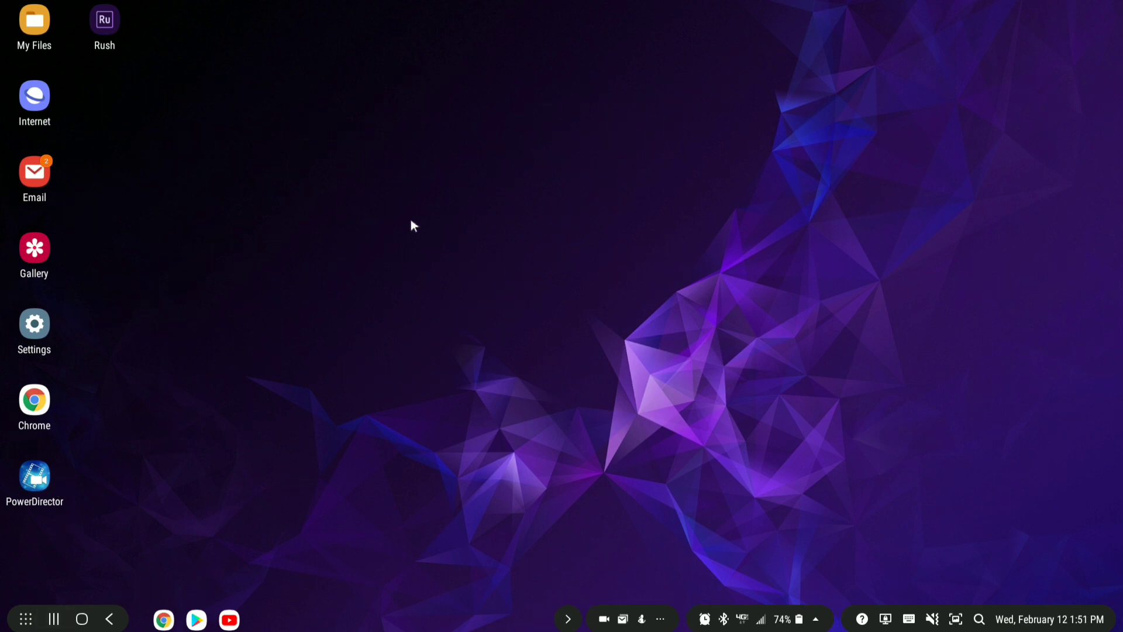
Launch PowerDirector and open the Ending Eulogy project in the editor.
left_click(47, 482)
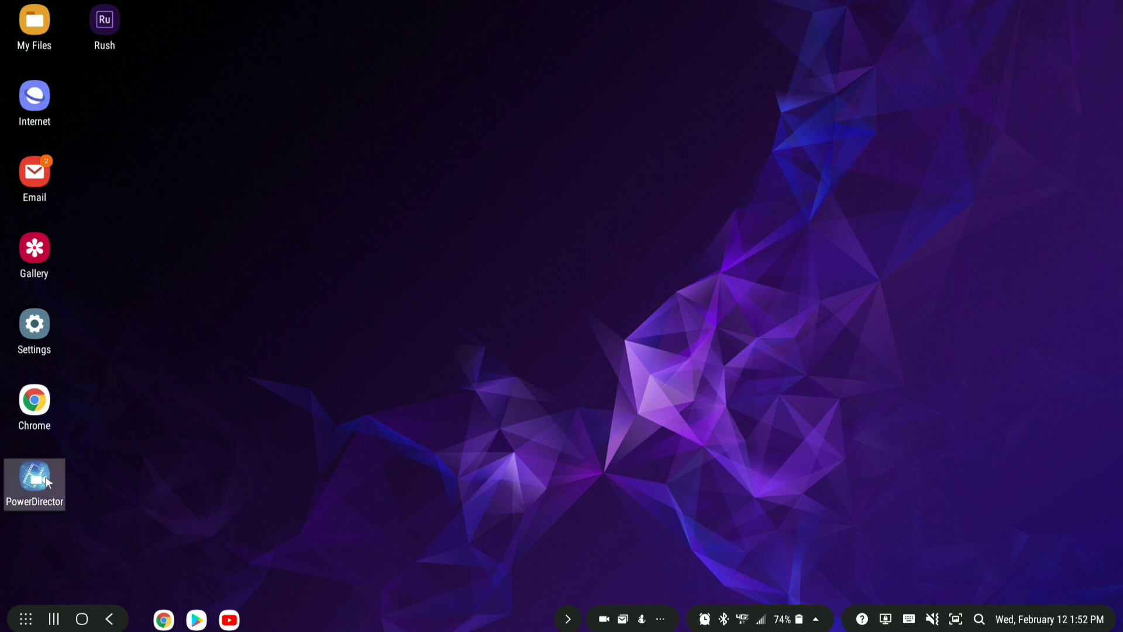
double_click(47, 482)
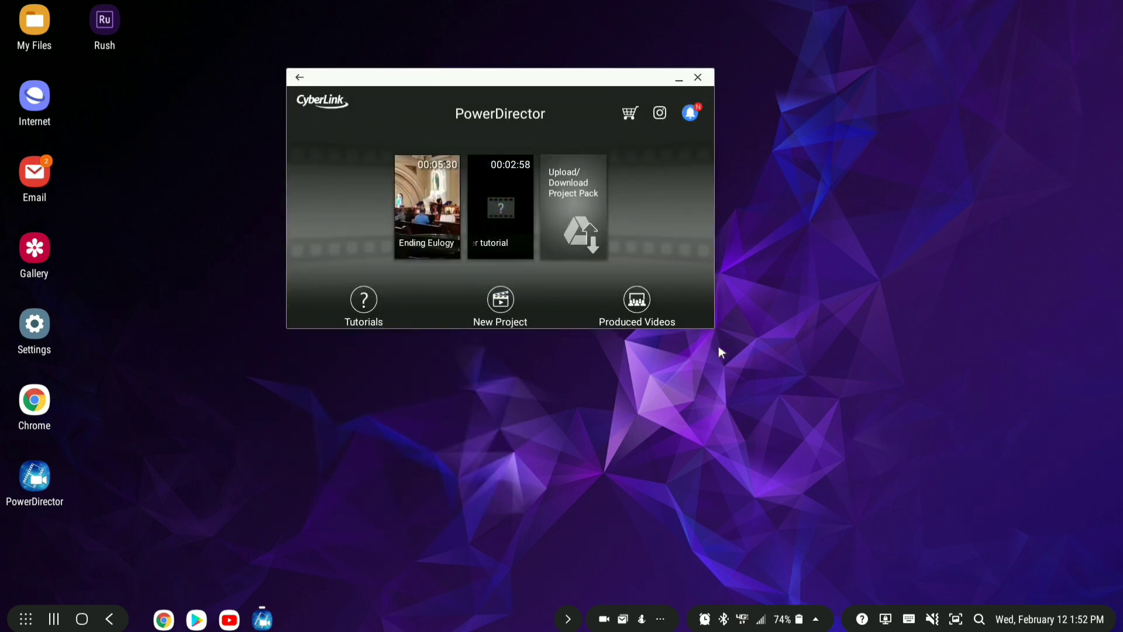
left_click(419, 202)
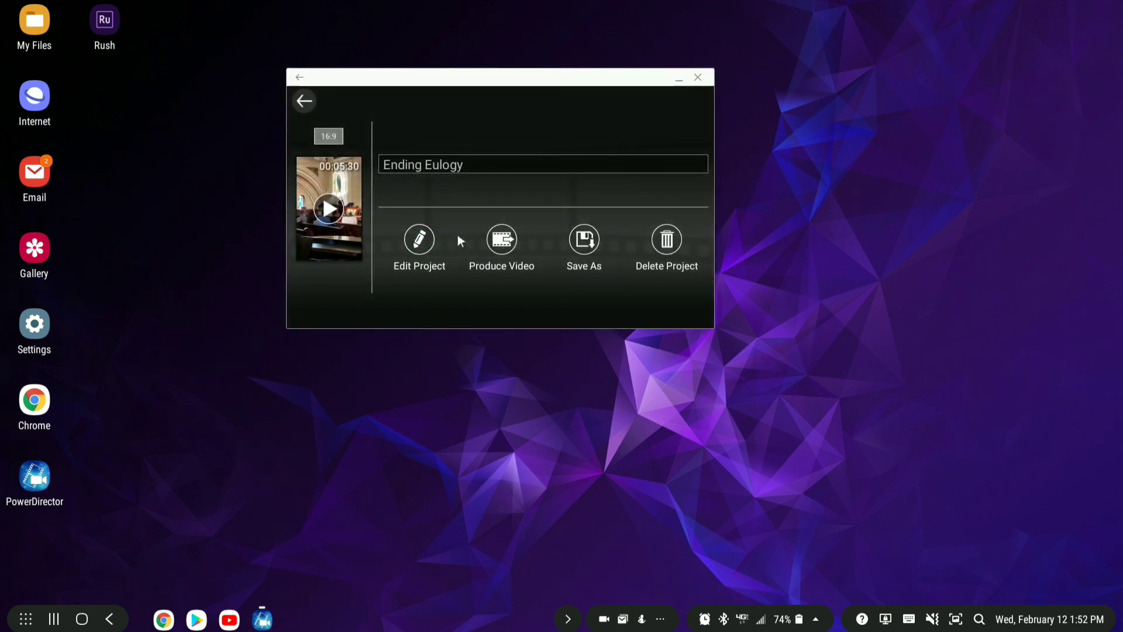
left_click(454, 235)
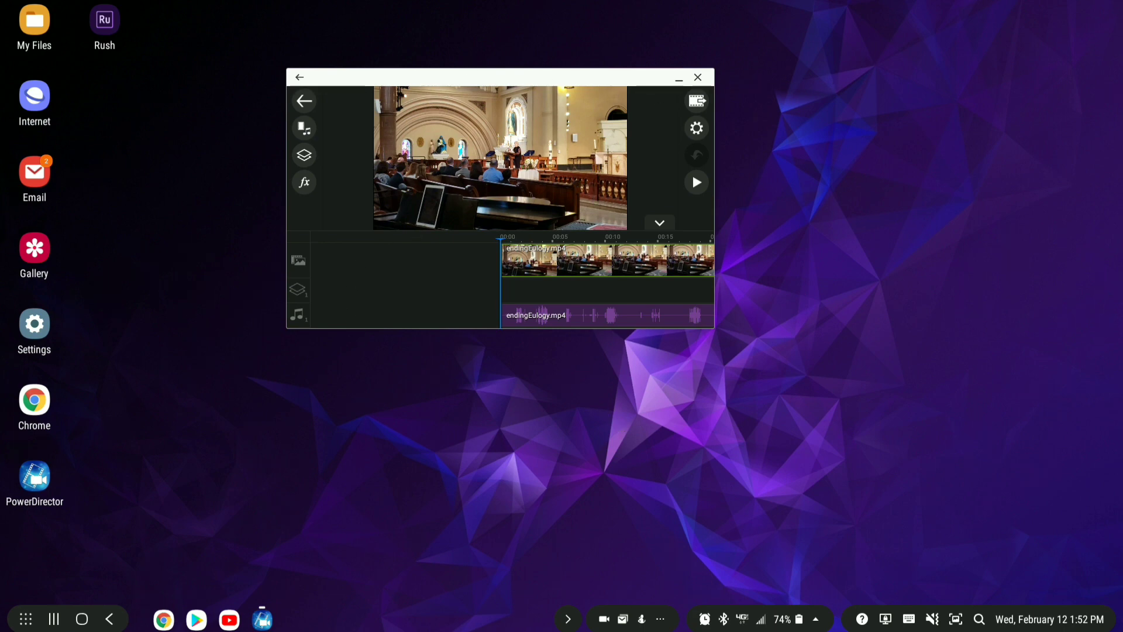
Switch to KineMaster from Recents and move its window aside.
left_click(53, 619)
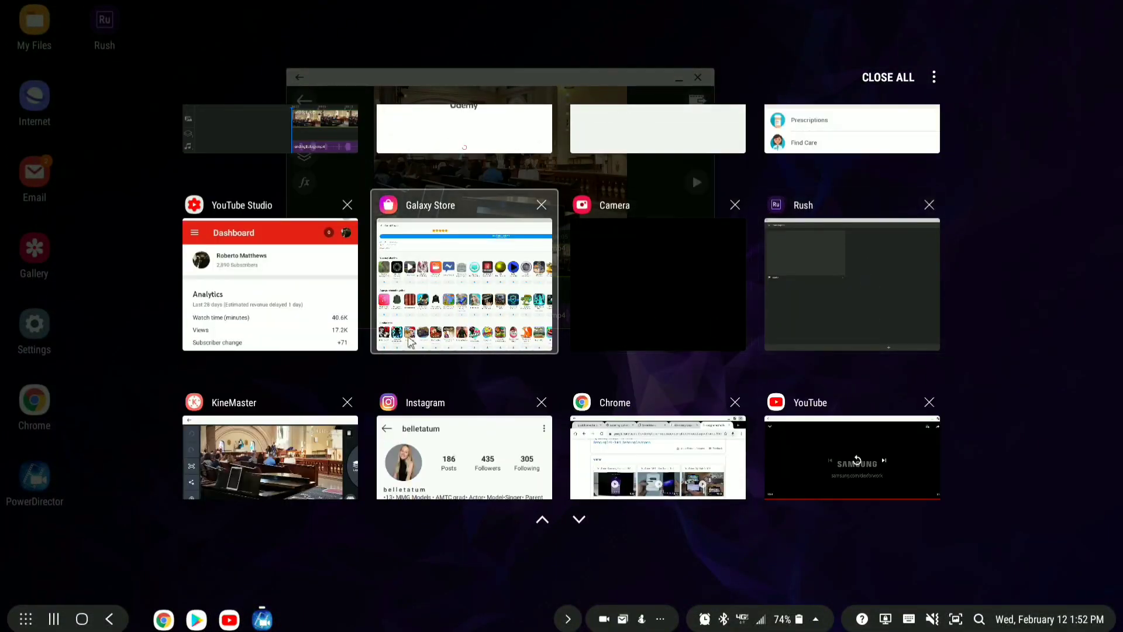
scroll(409, 351, "down", 1)
left_click(235, 438)
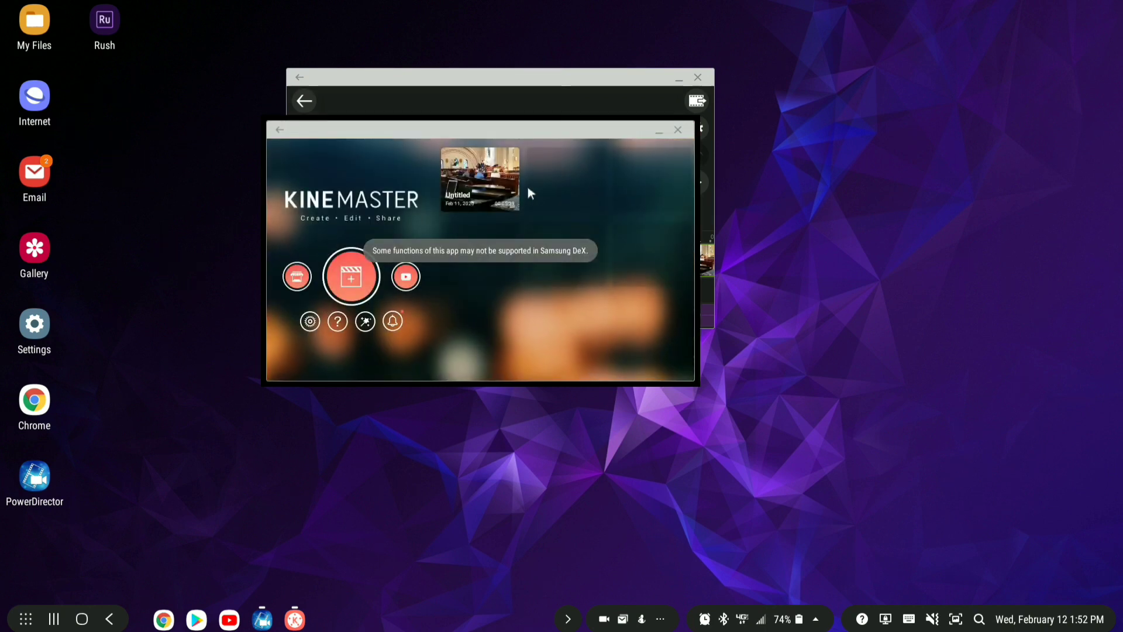
left_click_drag(563, 136, 1084, 265)
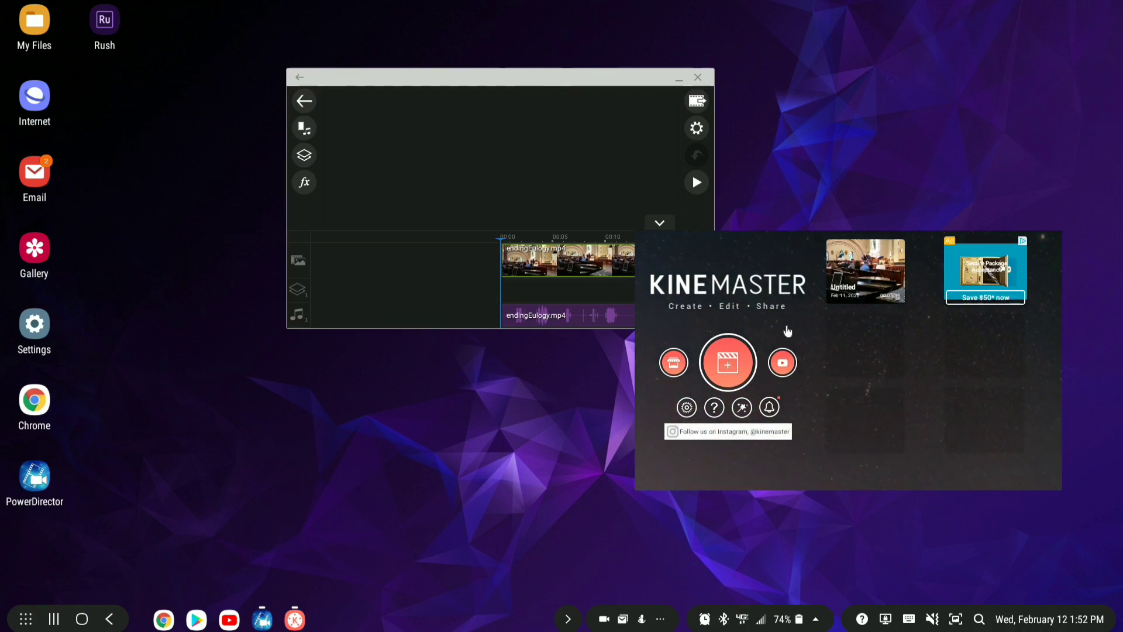
Open KineMaster's Untitled project and arrange both editor windows side by side.
left_click(901, 267)
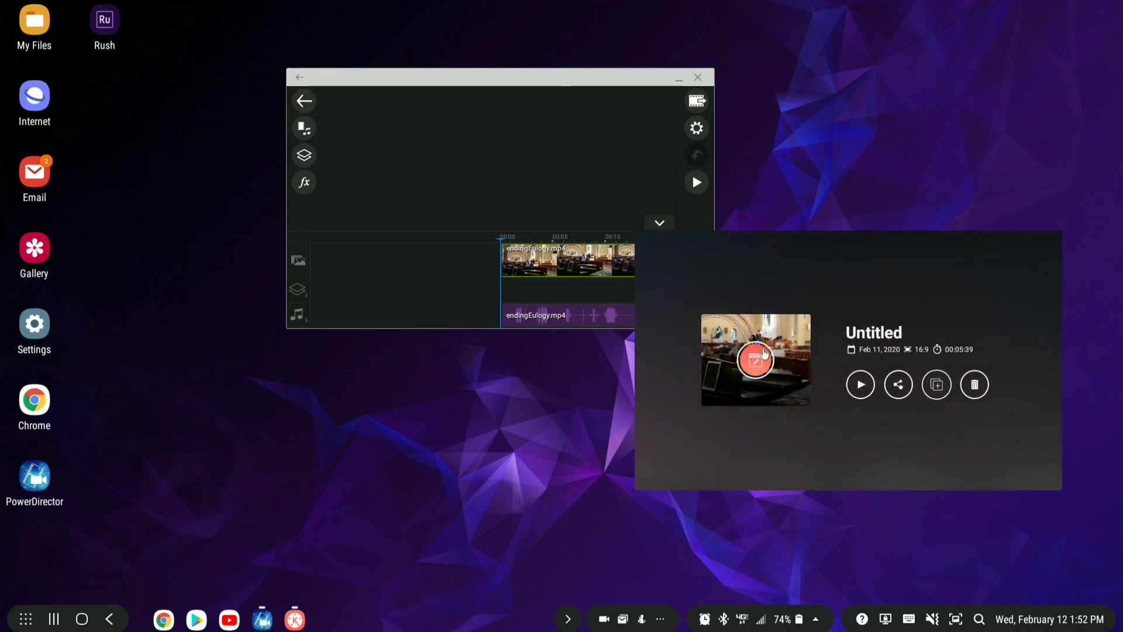
left_click(755, 360)
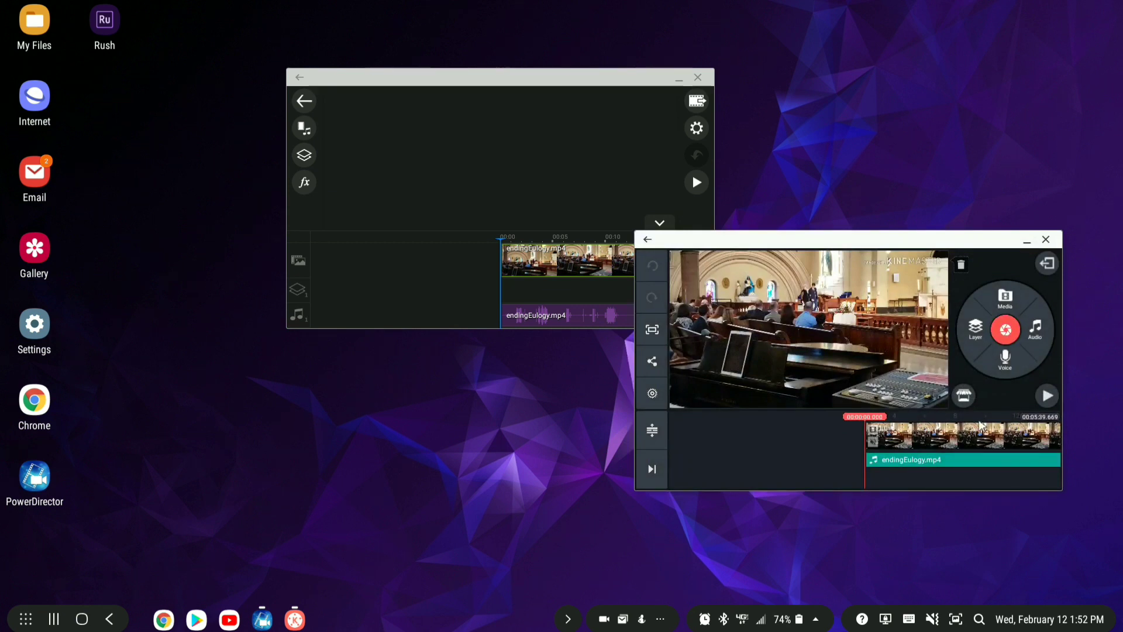
left_click_drag(853, 246, 857, 108)
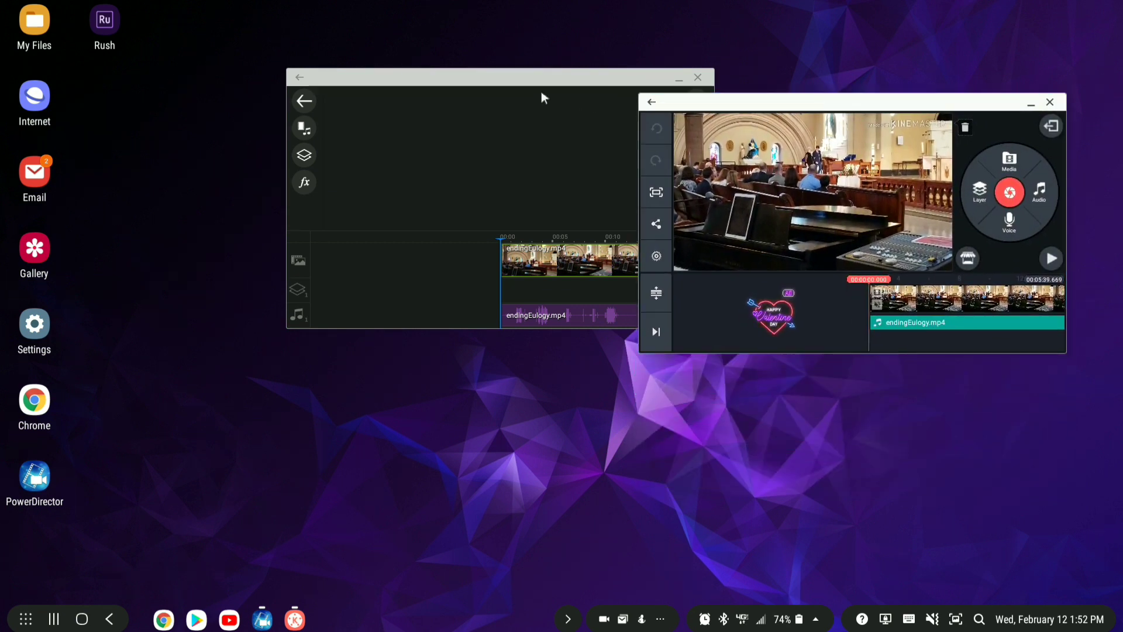
left_click_drag(535, 84, 420, 110)
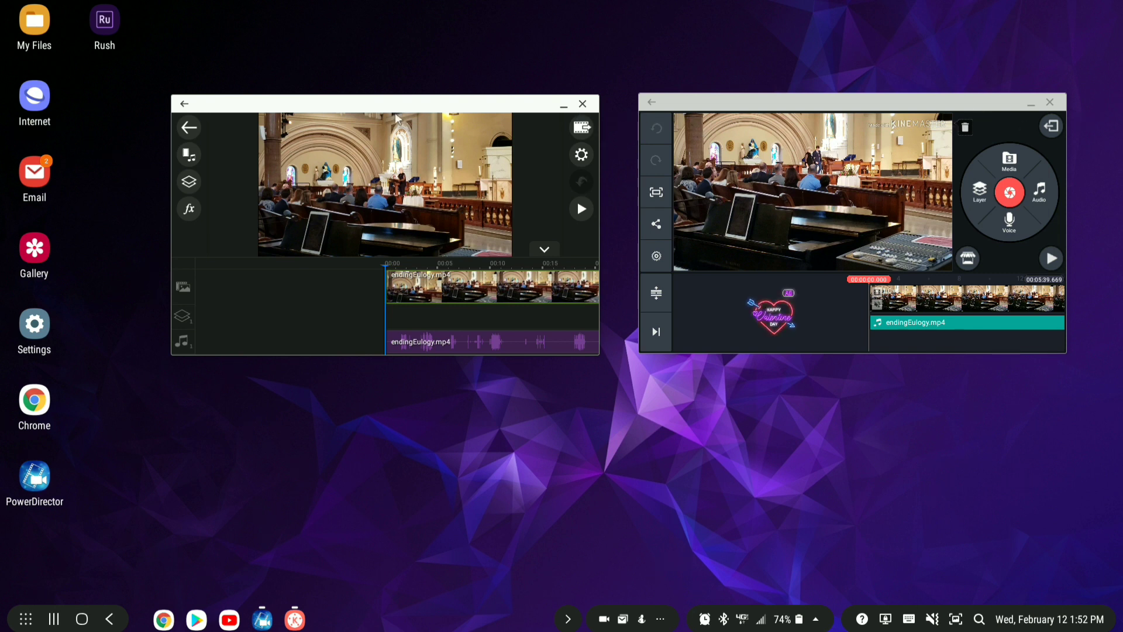
Close PowerDirector and KineMaster, then go to the device Settings.
left_click(582, 104)
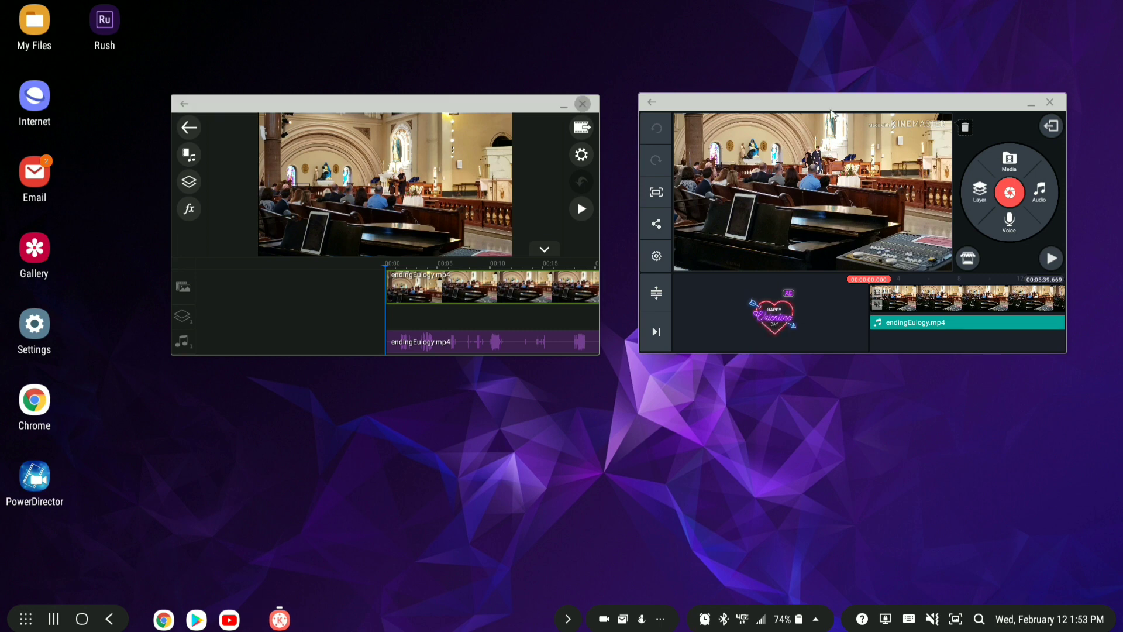
left_click(1050, 102)
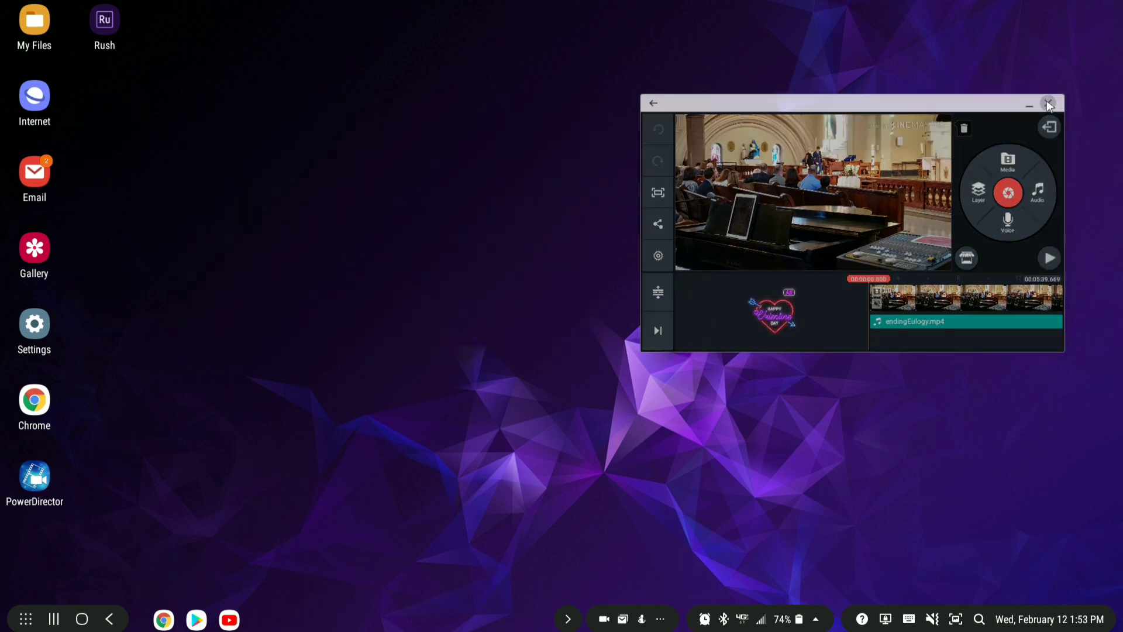
left_click(816, 621)
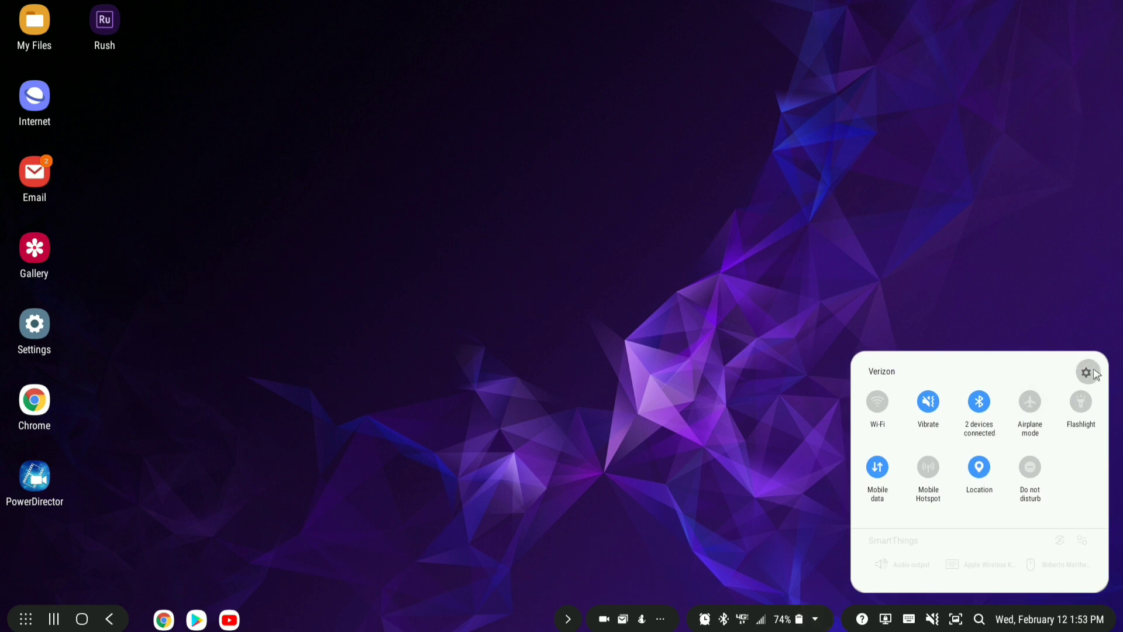
left_click(1087, 373)
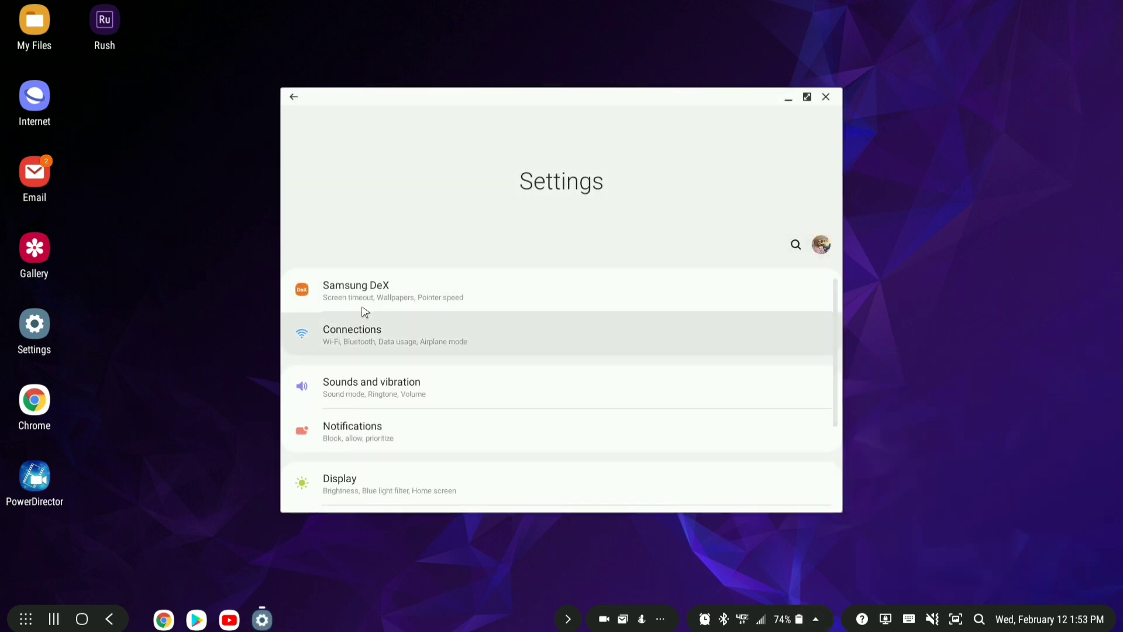
Turn on Force apps to resize under Samsung DeX > Samsung DeX Labs.
left_click(372, 302)
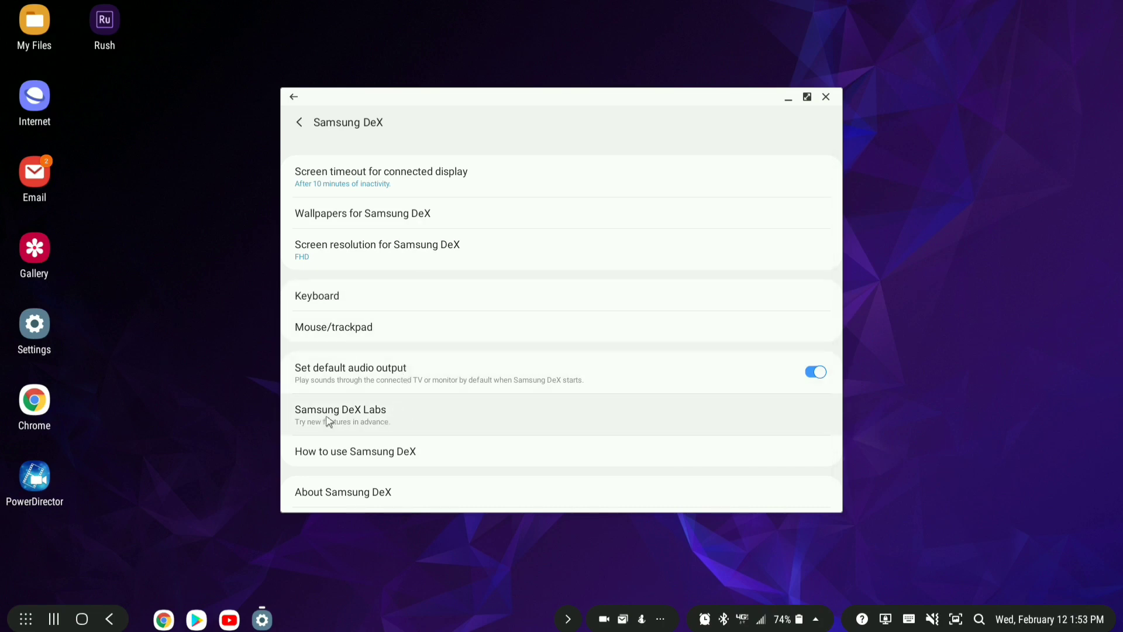
left_click(435, 419)
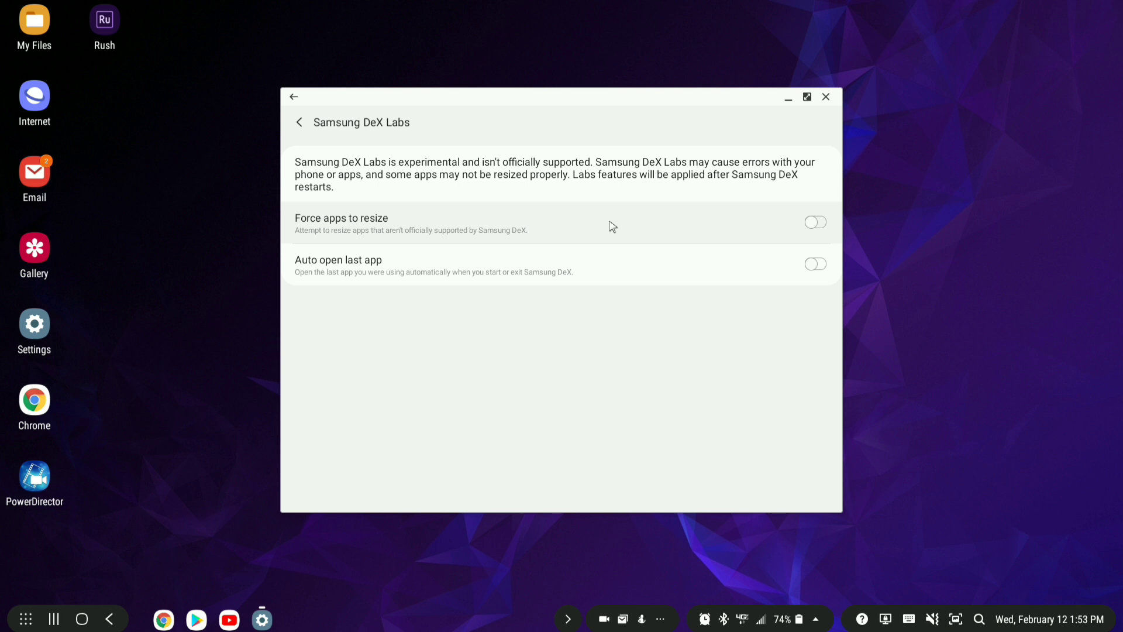
left_click(655, 226)
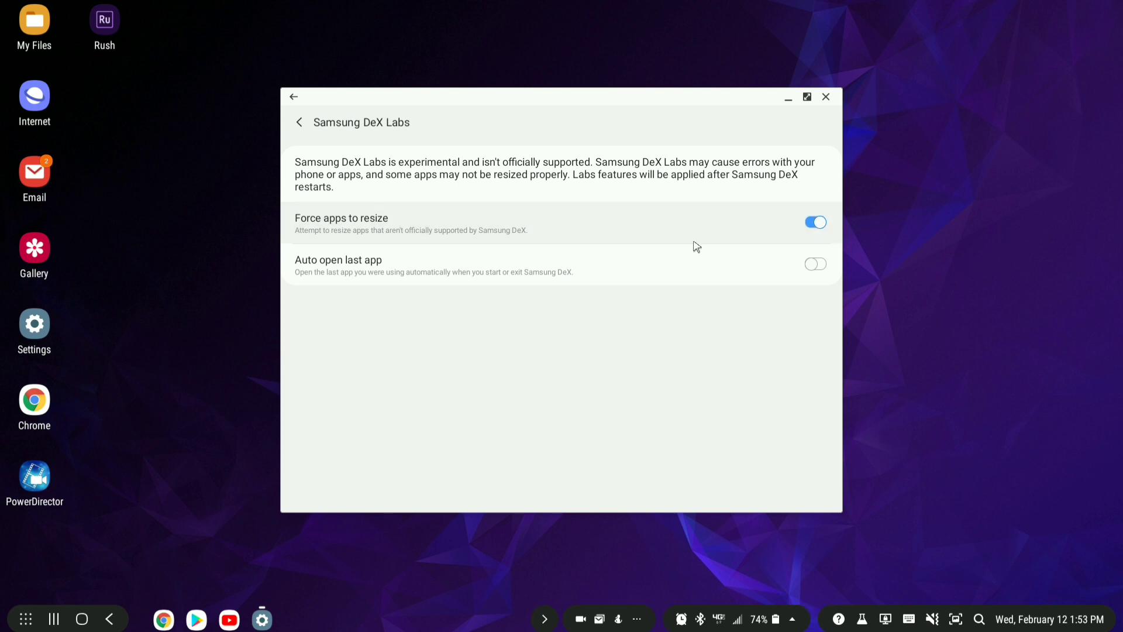
Close Settings, relaunch PowerDirector, and maximize it, confirming the restart.
left_click(824, 97)
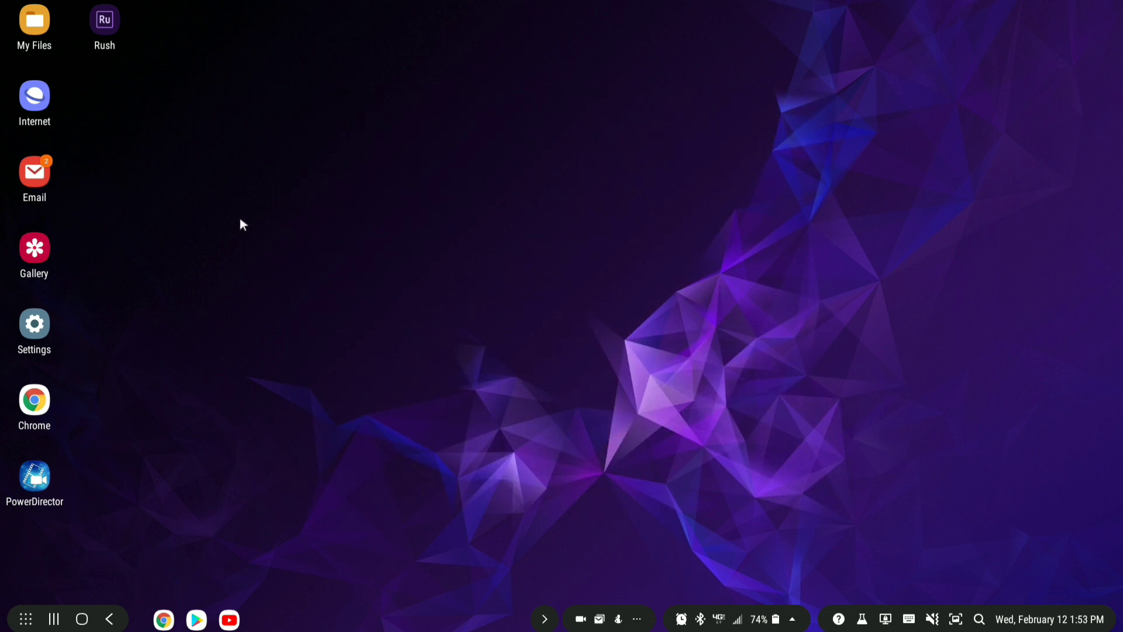
left_click(35, 478)
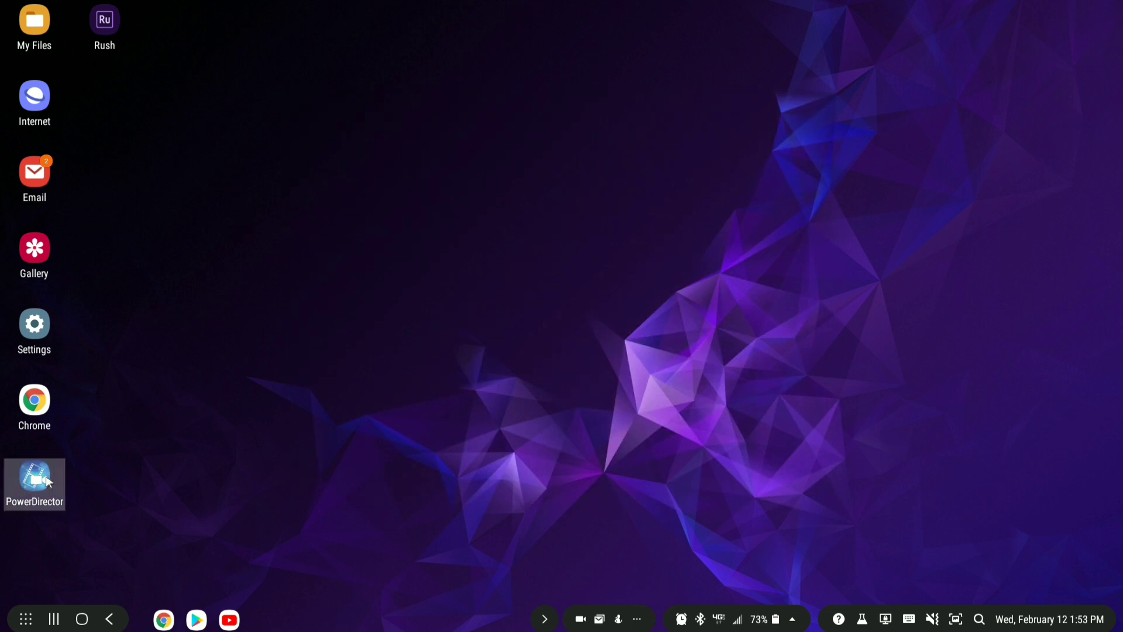
left_click(51, 478)
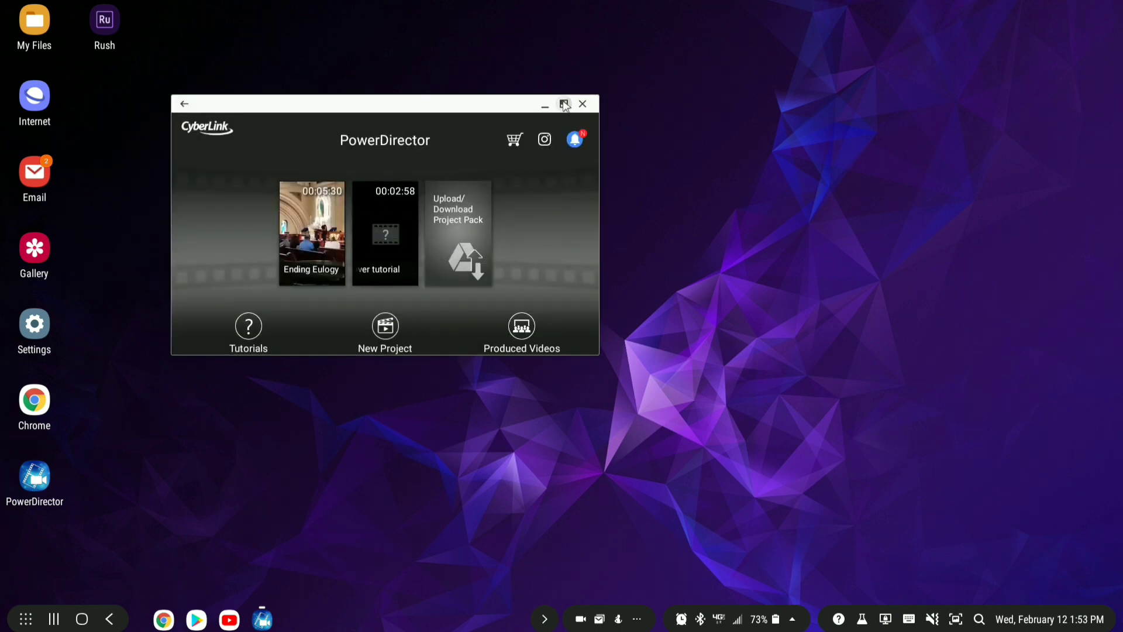
left_click(563, 105)
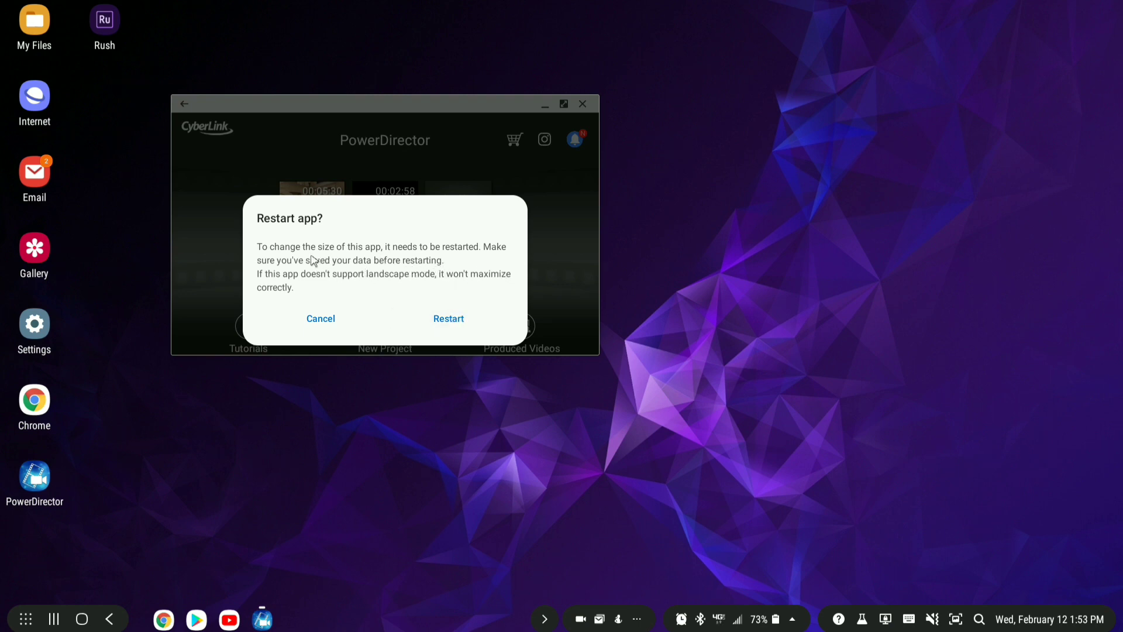
left_click(440, 326)
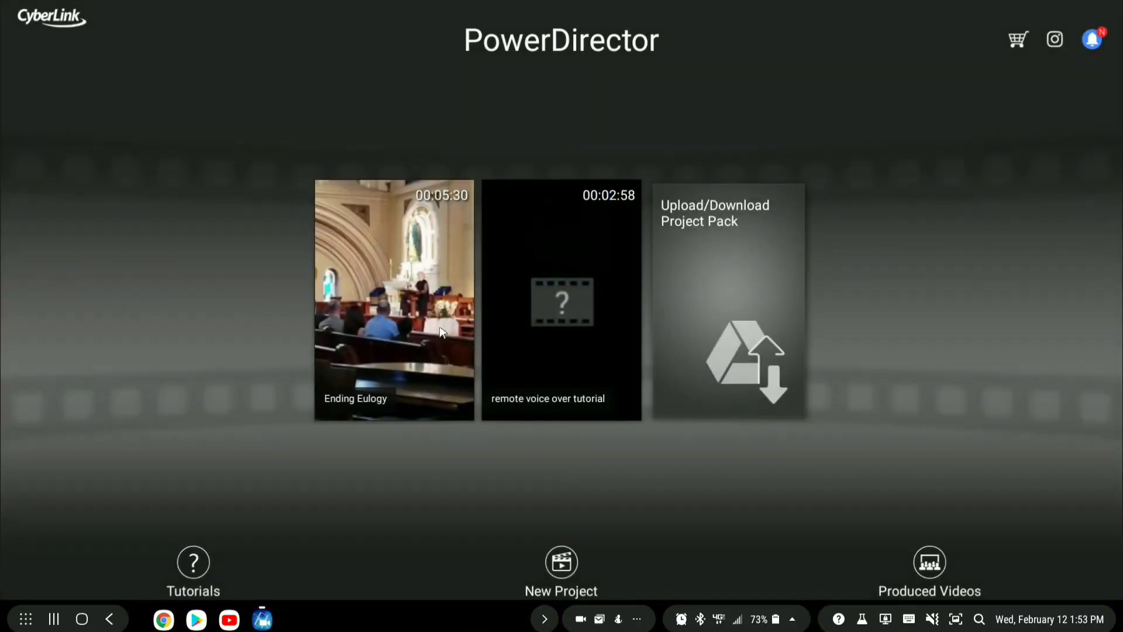
Open the Ending Eulogy project full screen and select the endingEulogy.mp4 video and audio clips.
left_click(412, 342)
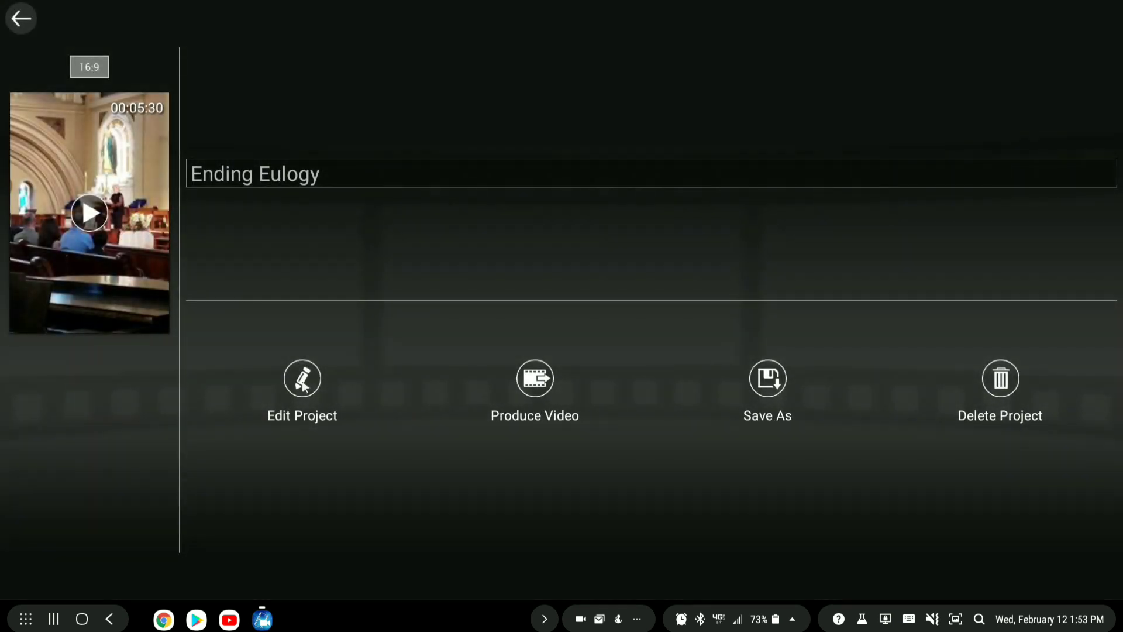
left_click(302, 381)
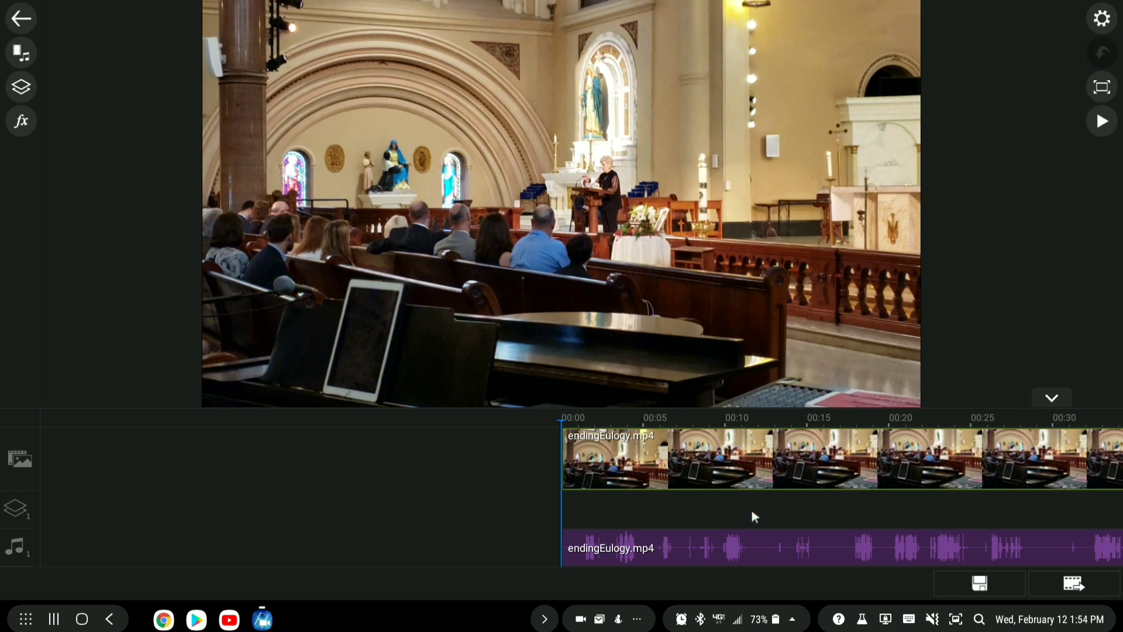
left_click(723, 476)
left_click(647, 544)
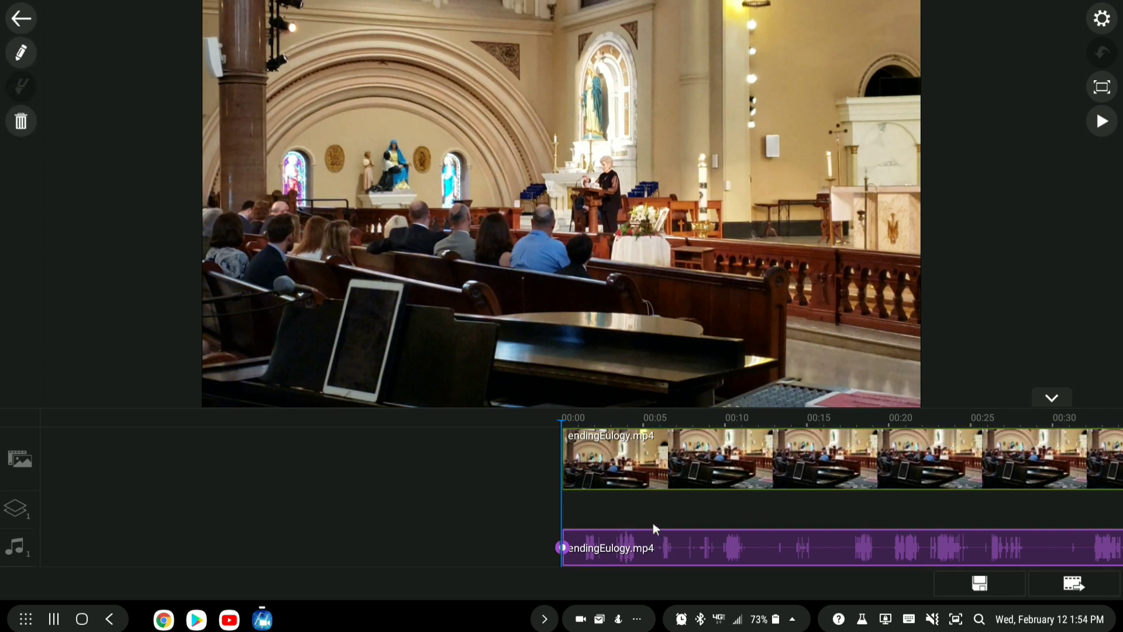
left_click(669, 461)
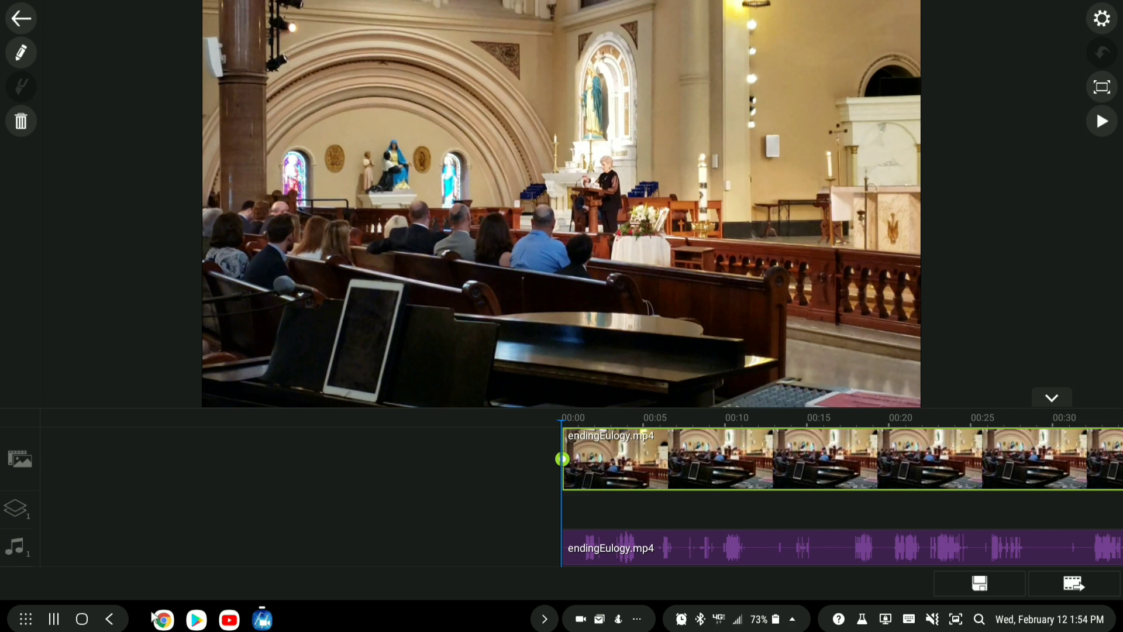
left_click(53, 618)
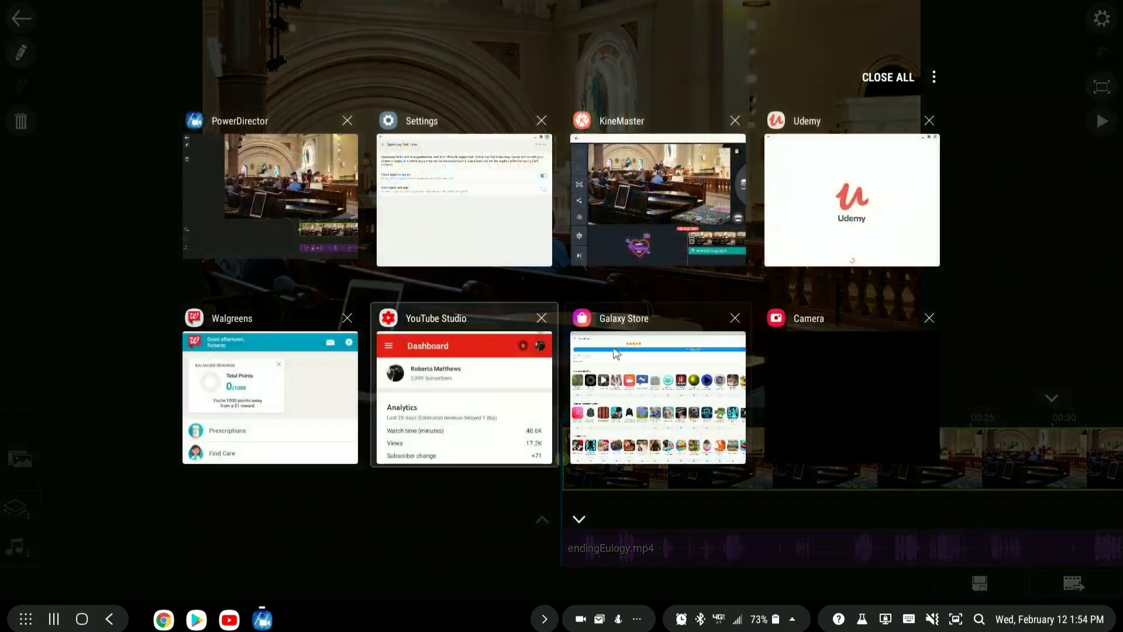
Maximize KineMaster, confirming the restart so it fills the screen.
left_click(649, 181)
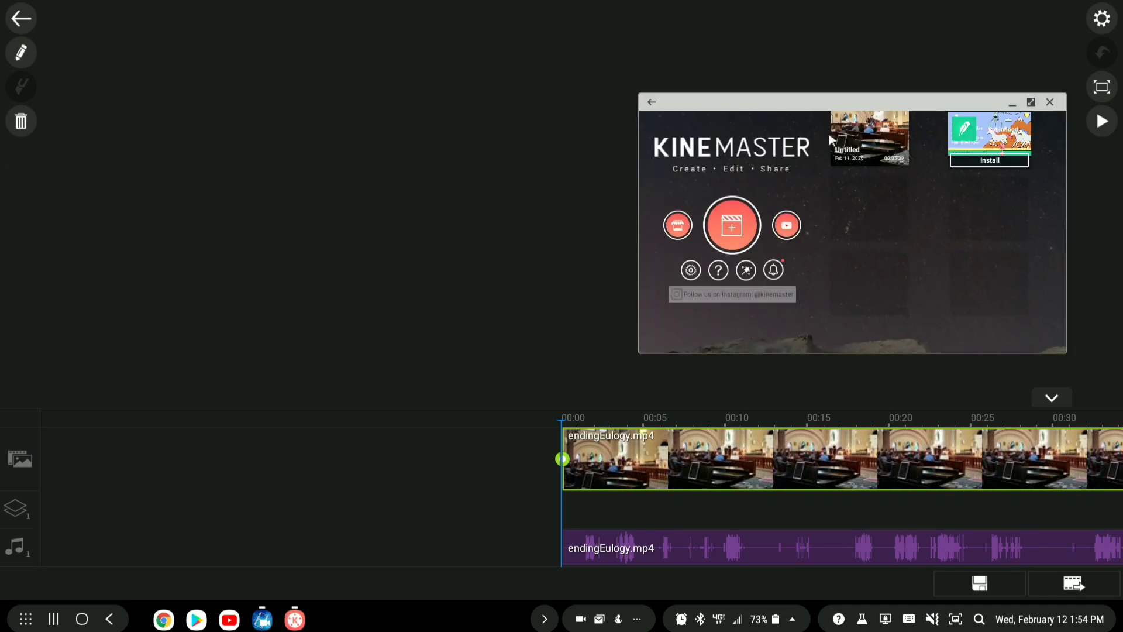
left_click(1031, 102)
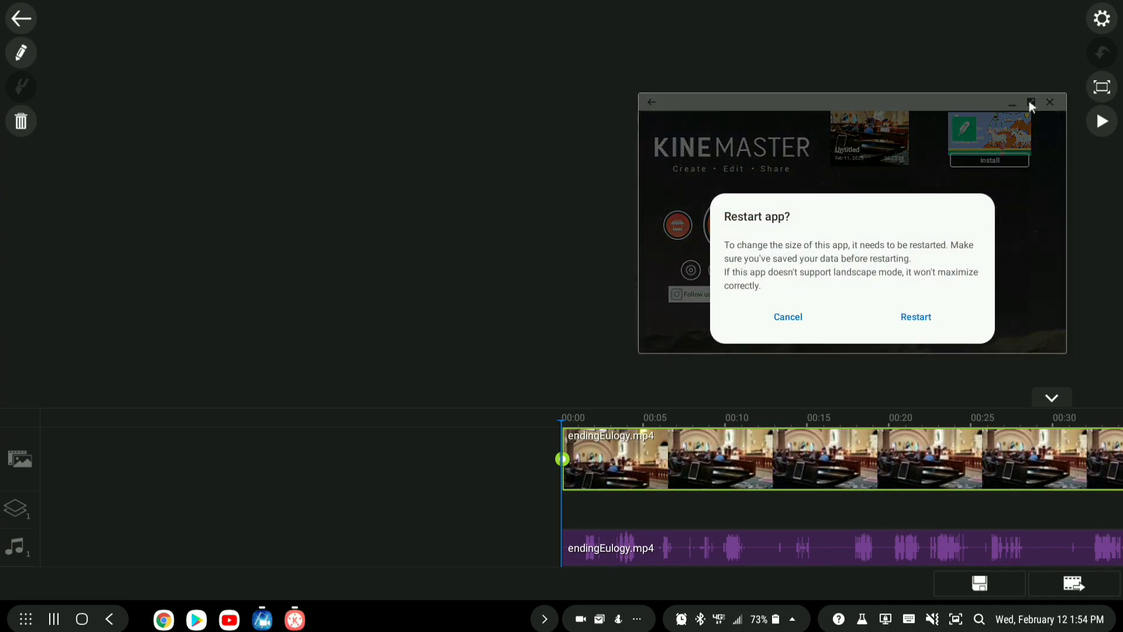
left_click(916, 316)
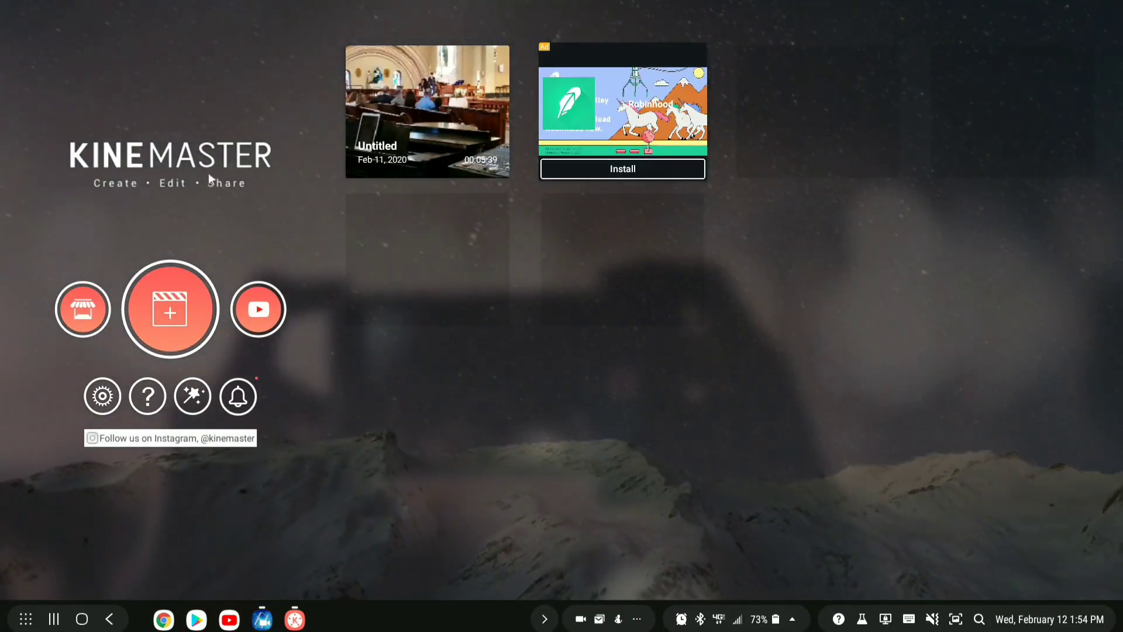
Open the Untitled project for editing and expand then restore the timeline.
left_click(477, 114)
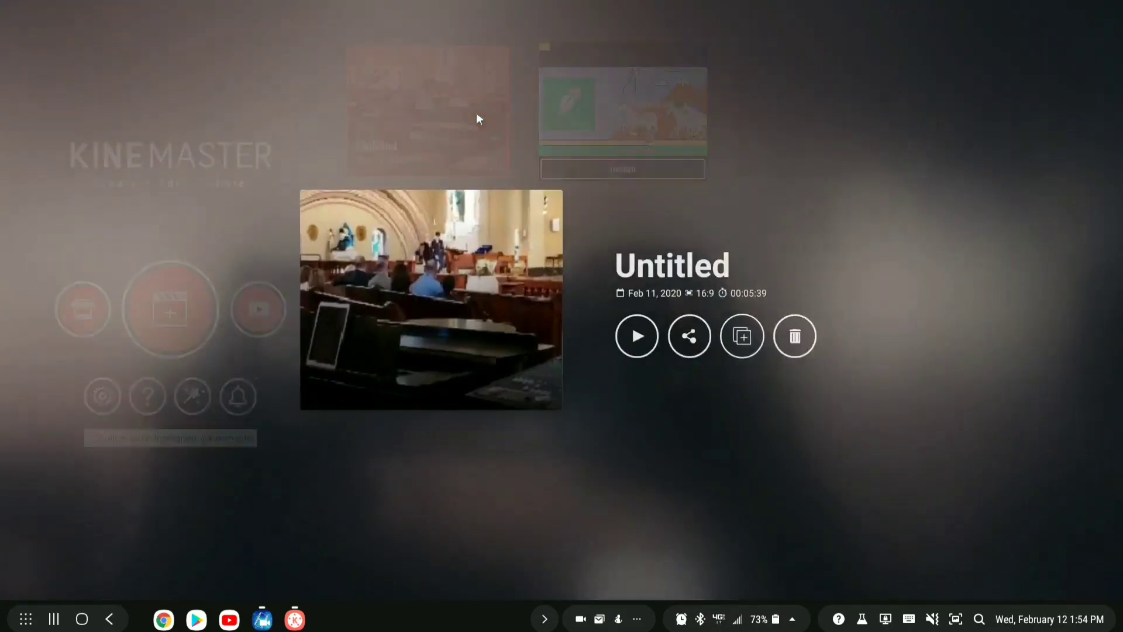
left_click(455, 312)
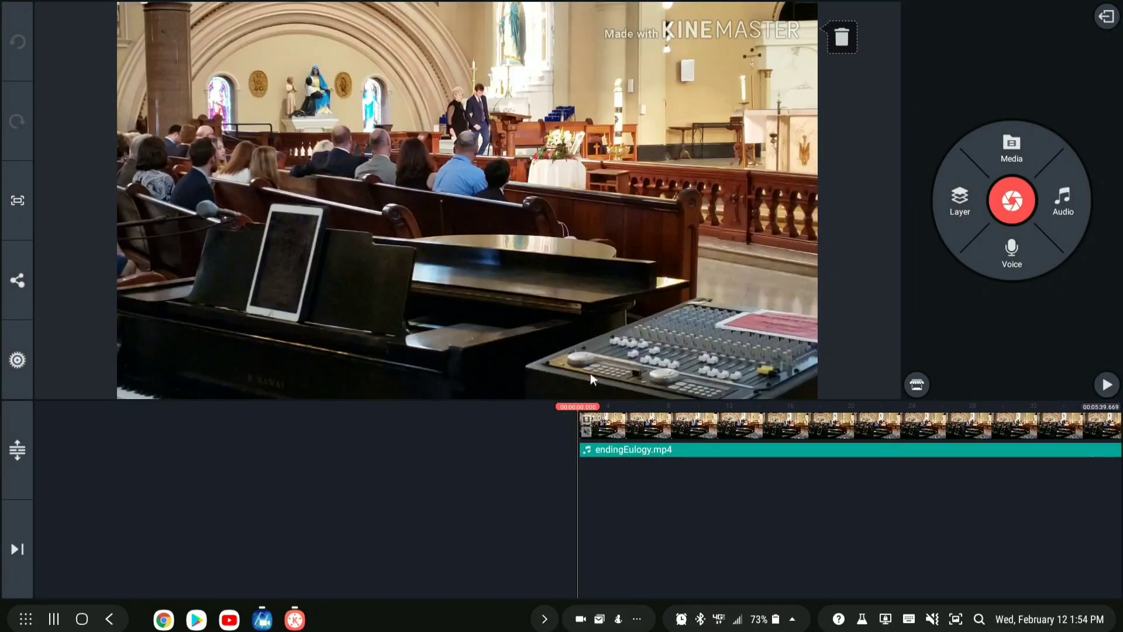
left_click(19, 452)
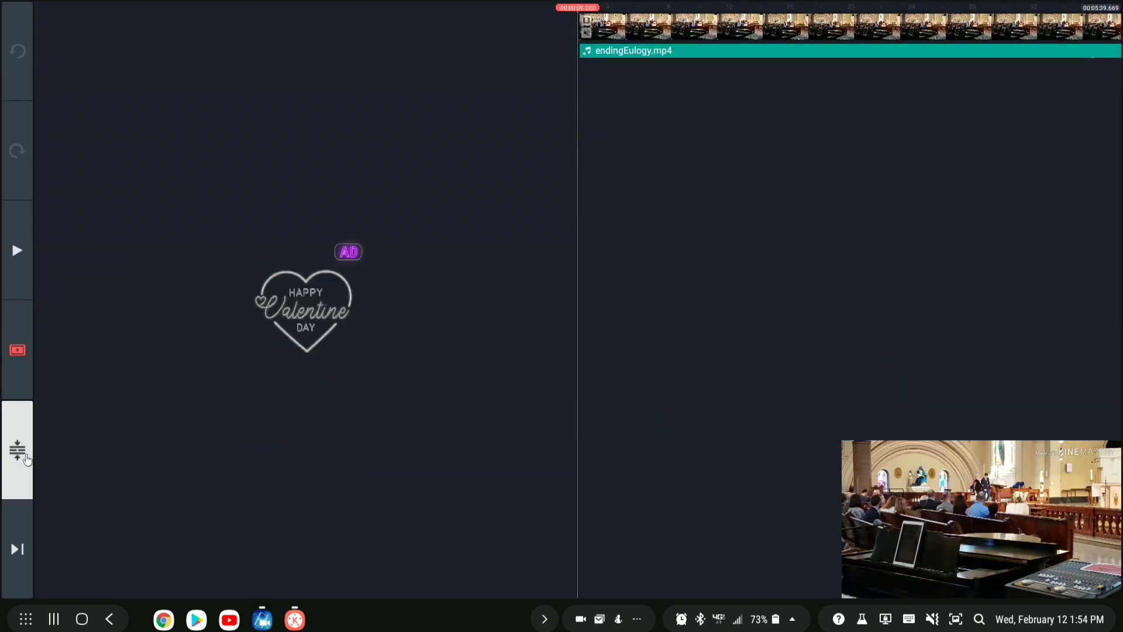
left_click(19, 452)
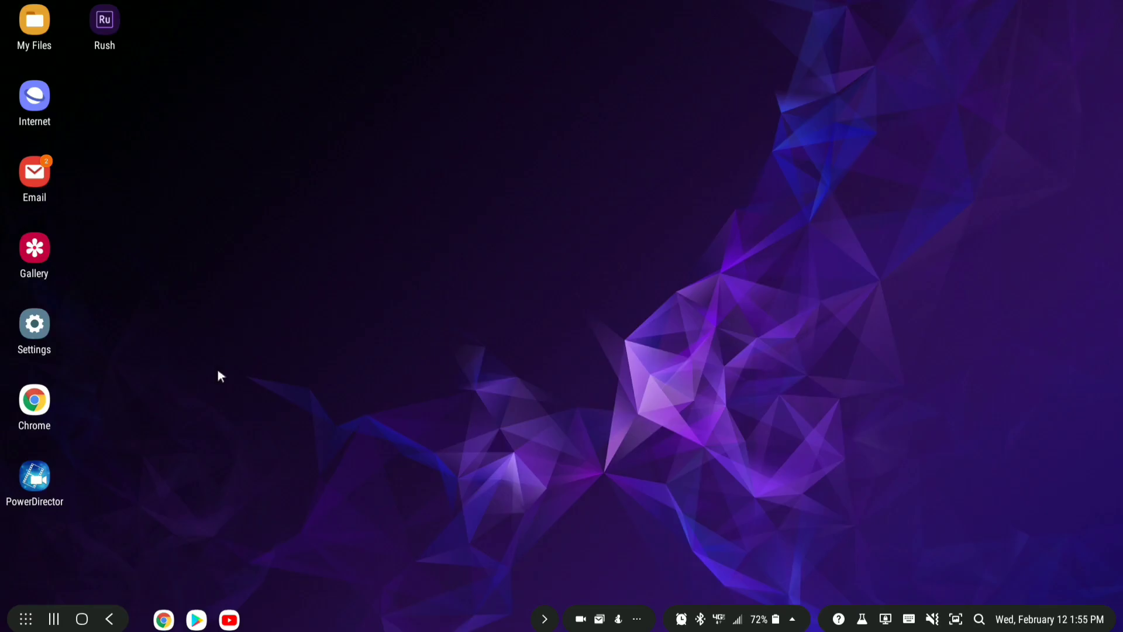
left_click(792, 619)
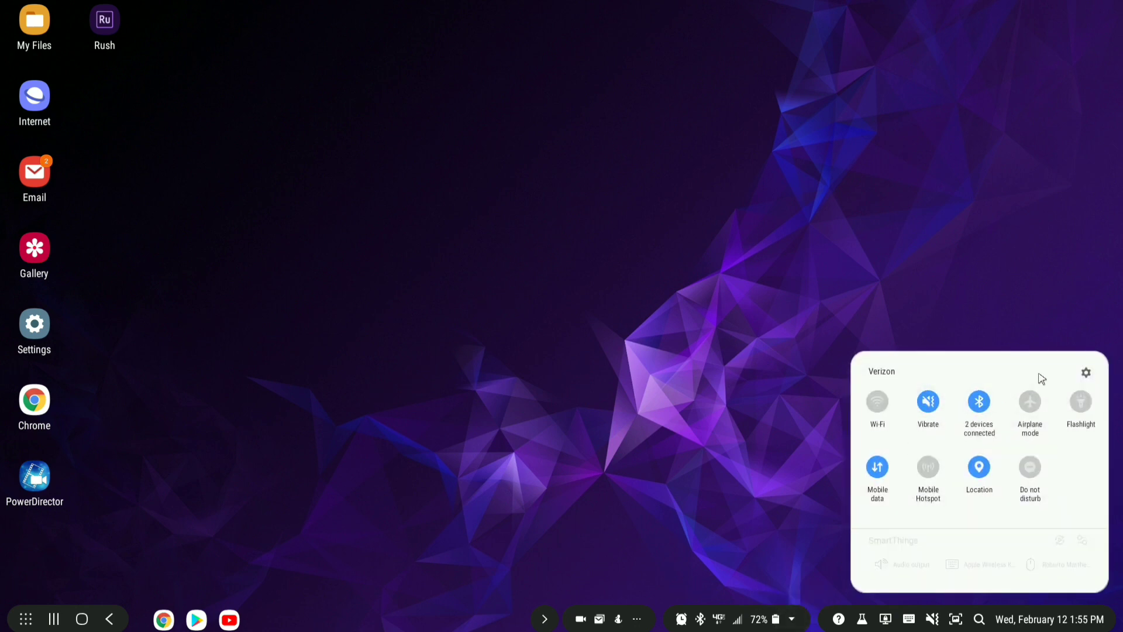
left_click(1086, 373)
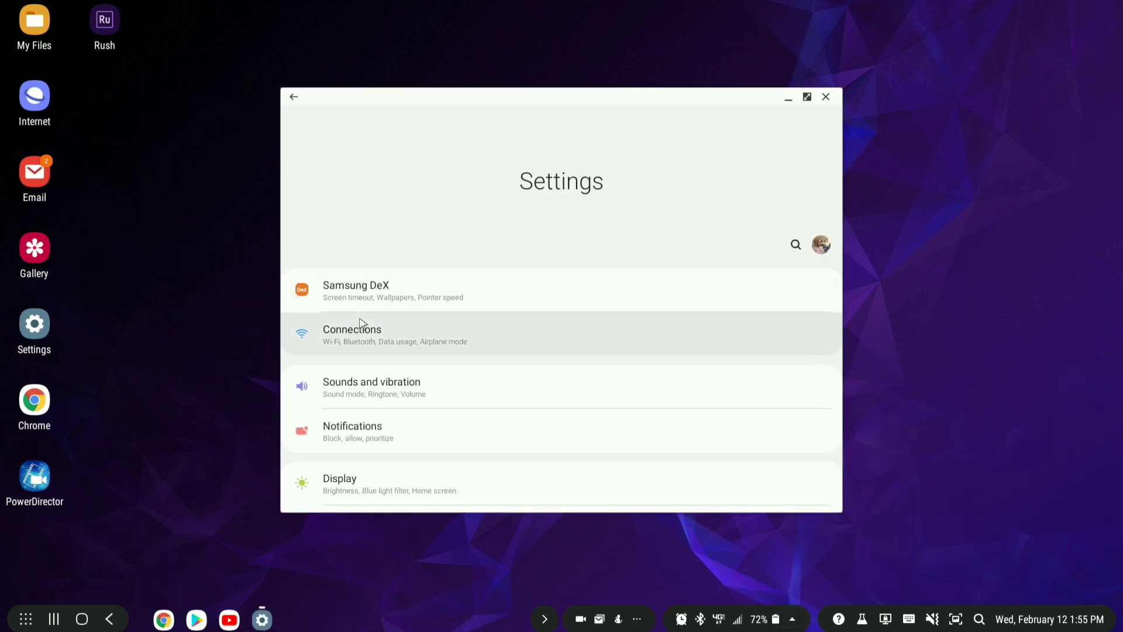
left_click(376, 309)
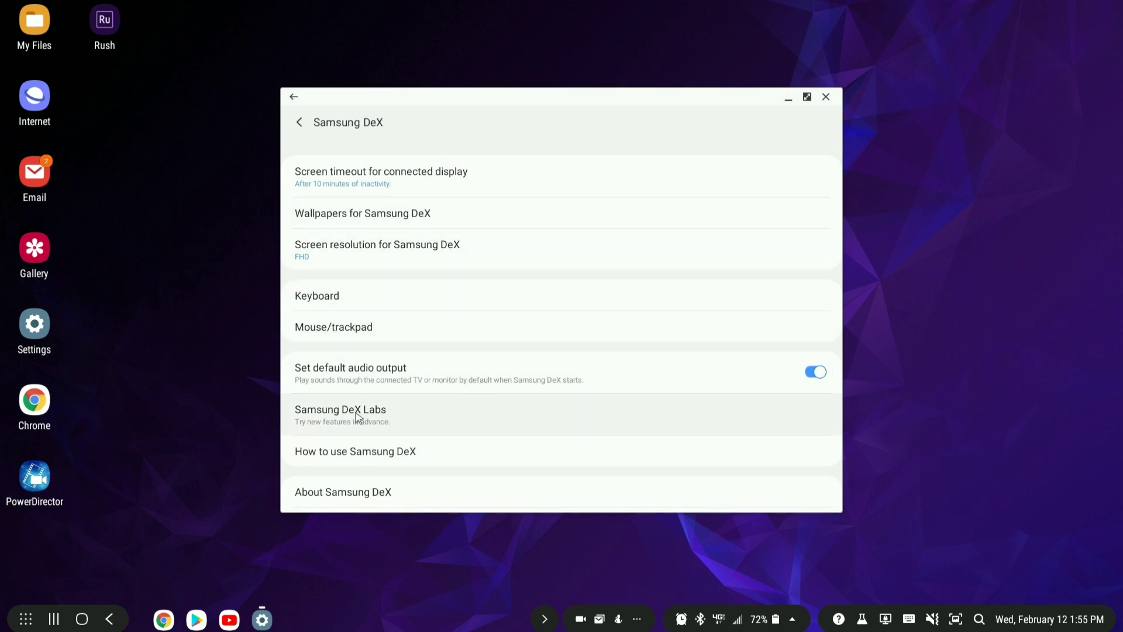
left_click(406, 415)
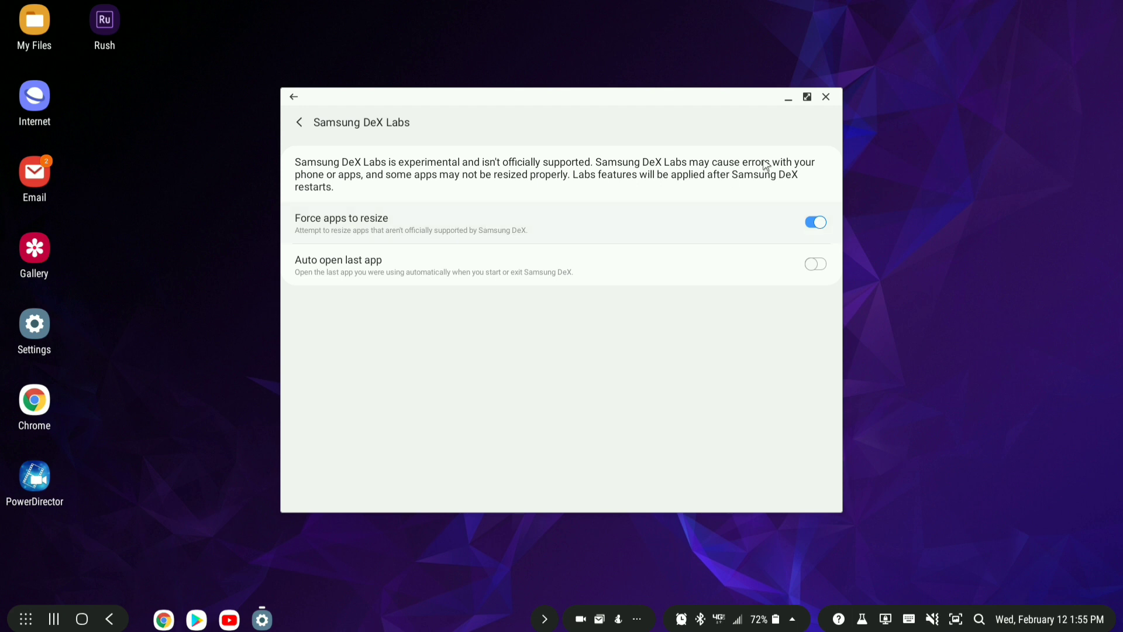
left_click(825, 97)
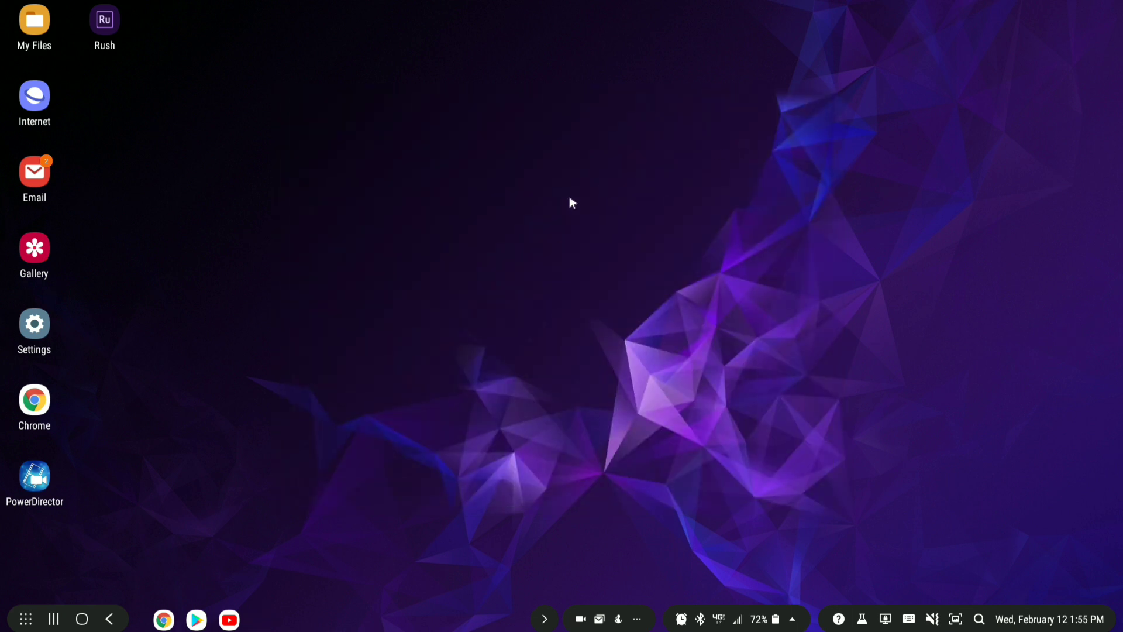